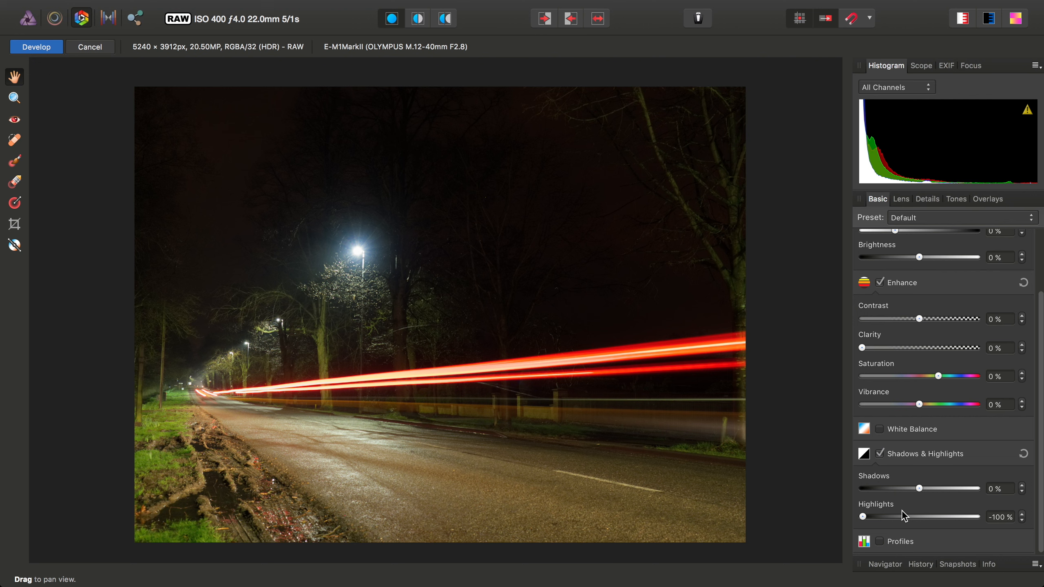
Step: Enable profiles for the raw photo, set the output profile to ProPhoto RGB and develop the image
click(897, 543)
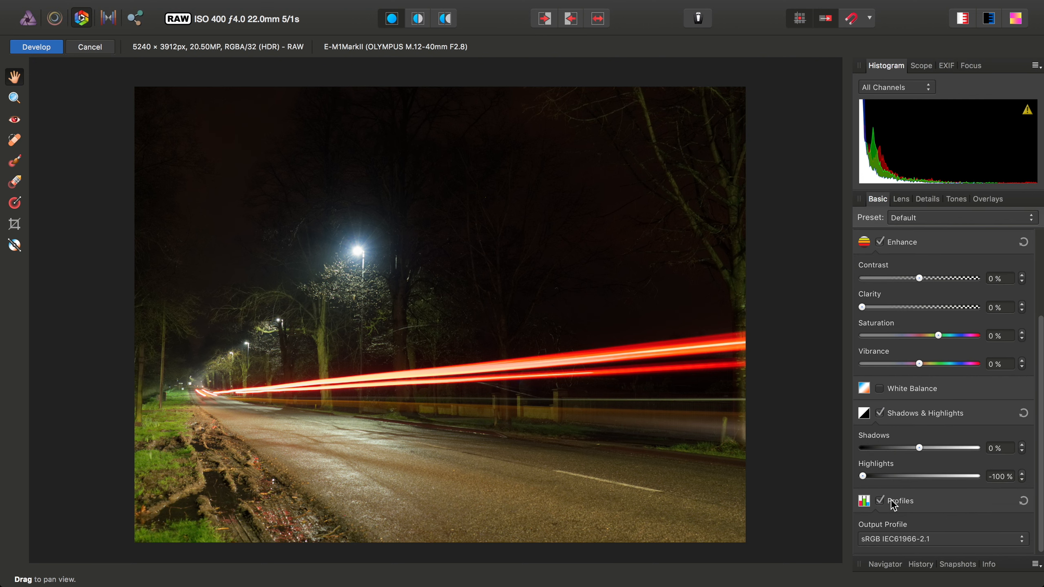
click(899, 537)
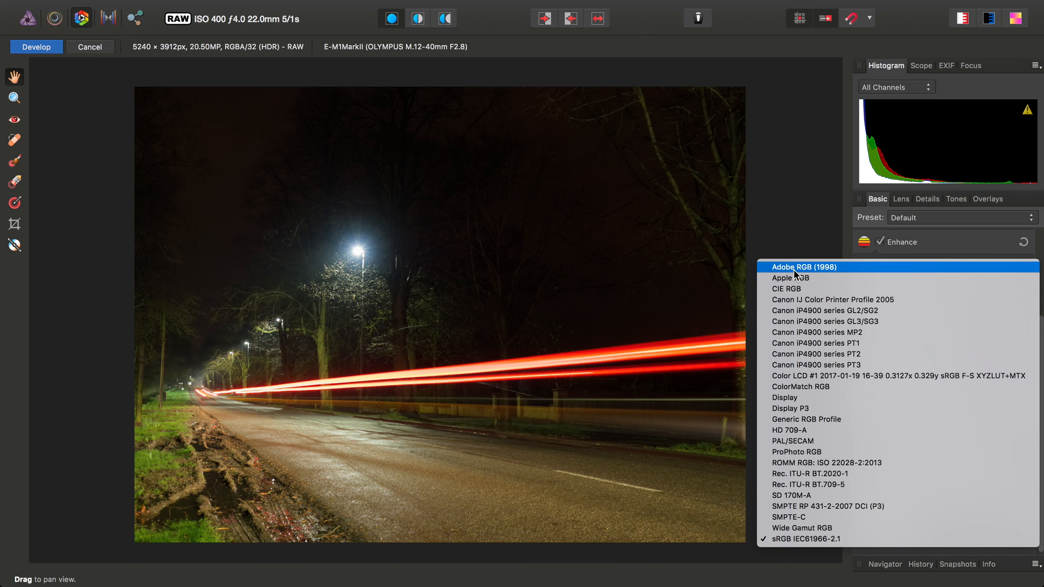
click(827, 451)
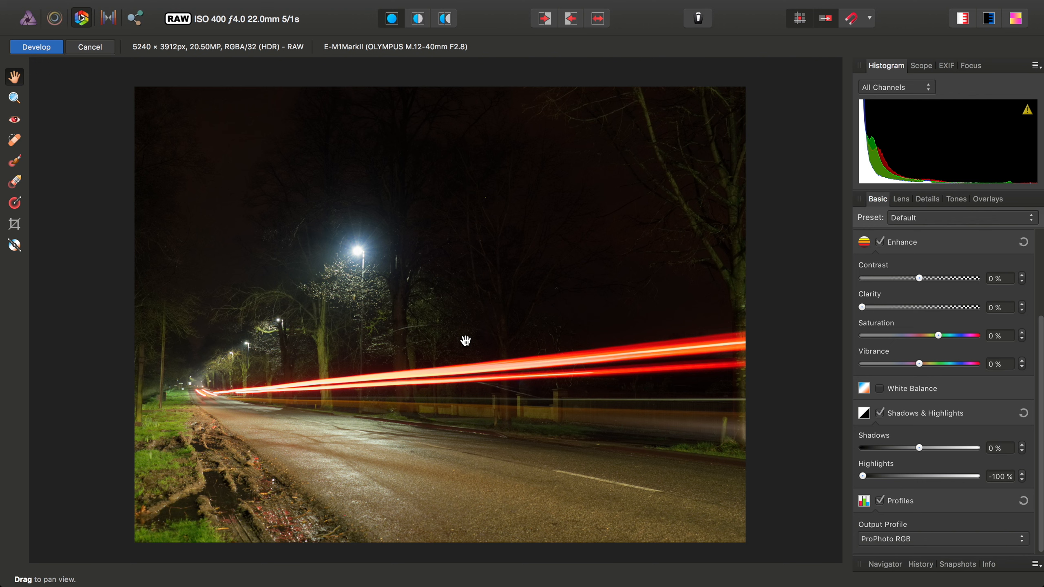
click(41, 49)
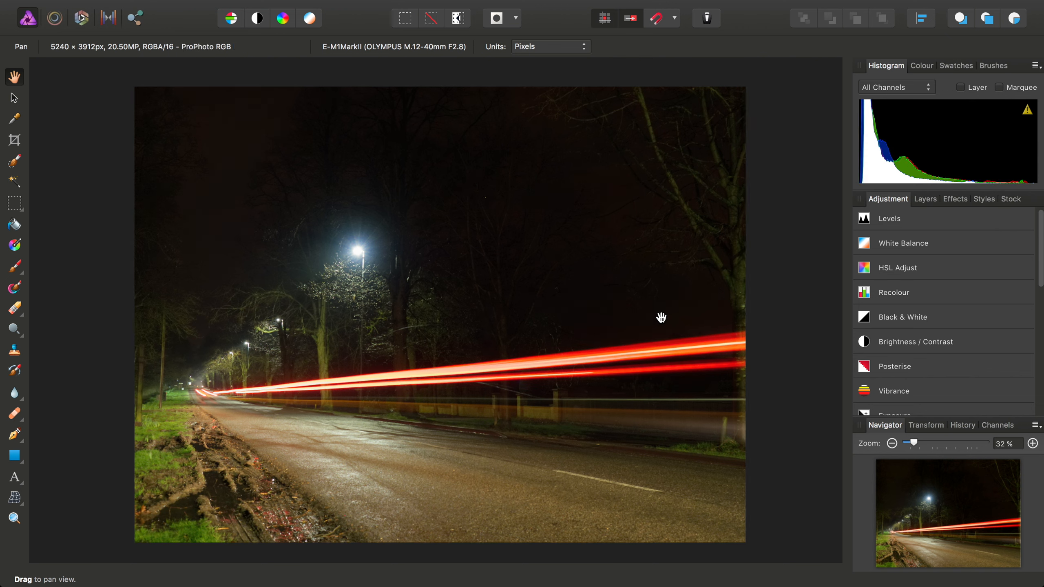
Step: Add a Black & White adjustment layer above the background and set its blend mode to Multiply
click(920, 199)
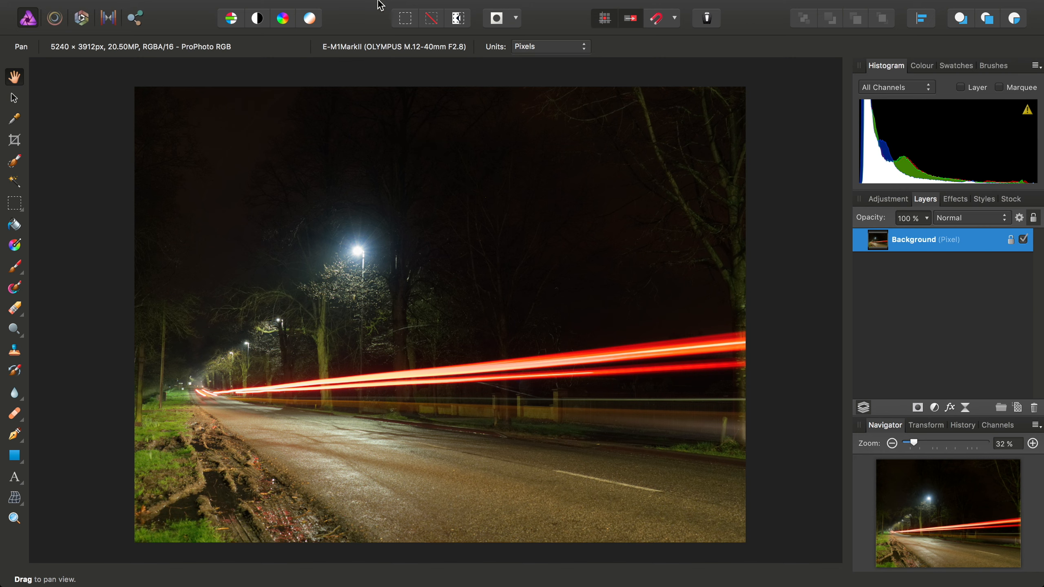
click(316, 8)
mouse_move(432, 130)
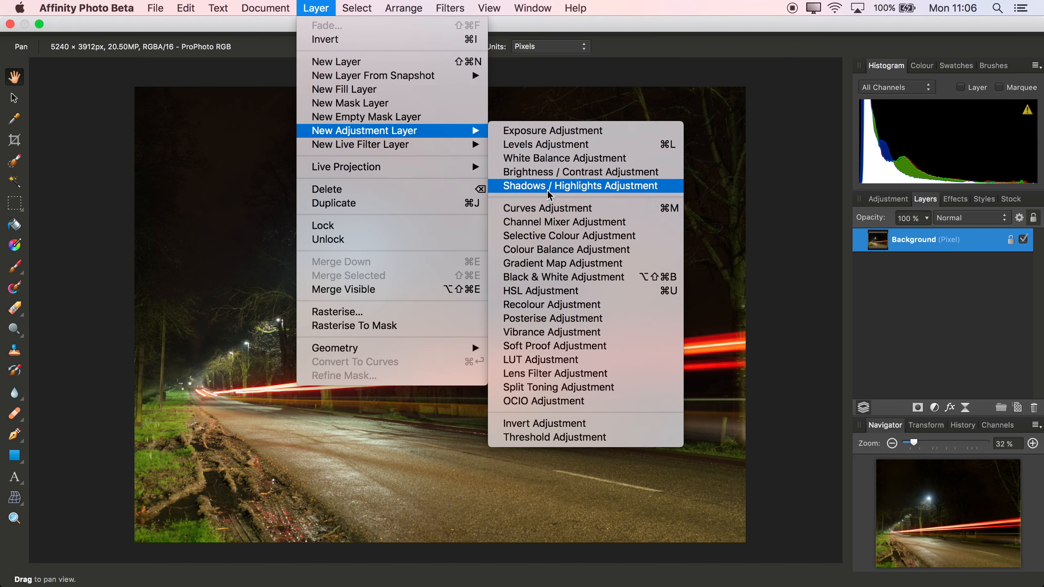
click(573, 283)
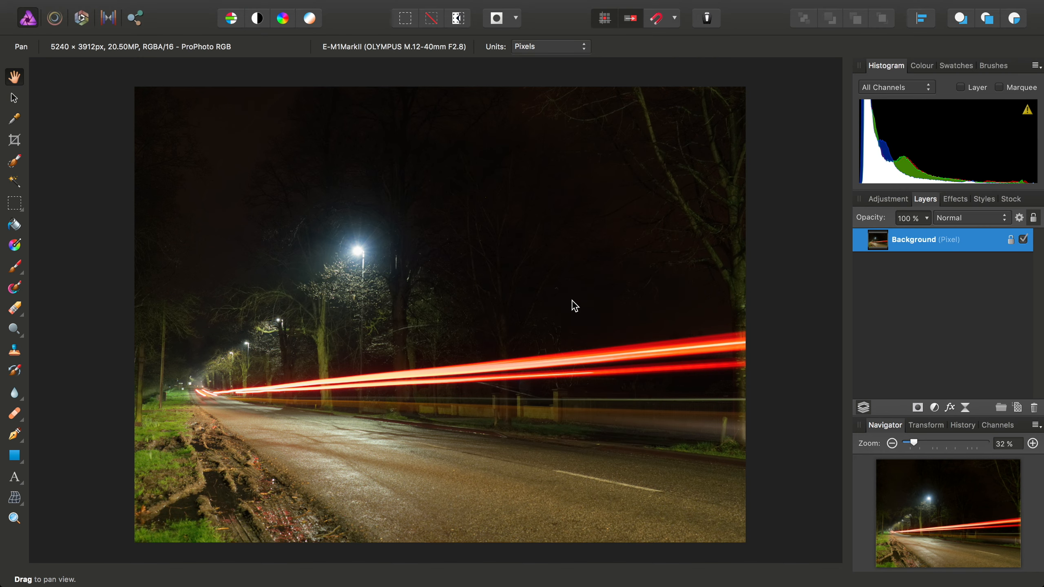
drag(648, 303, 649, 88)
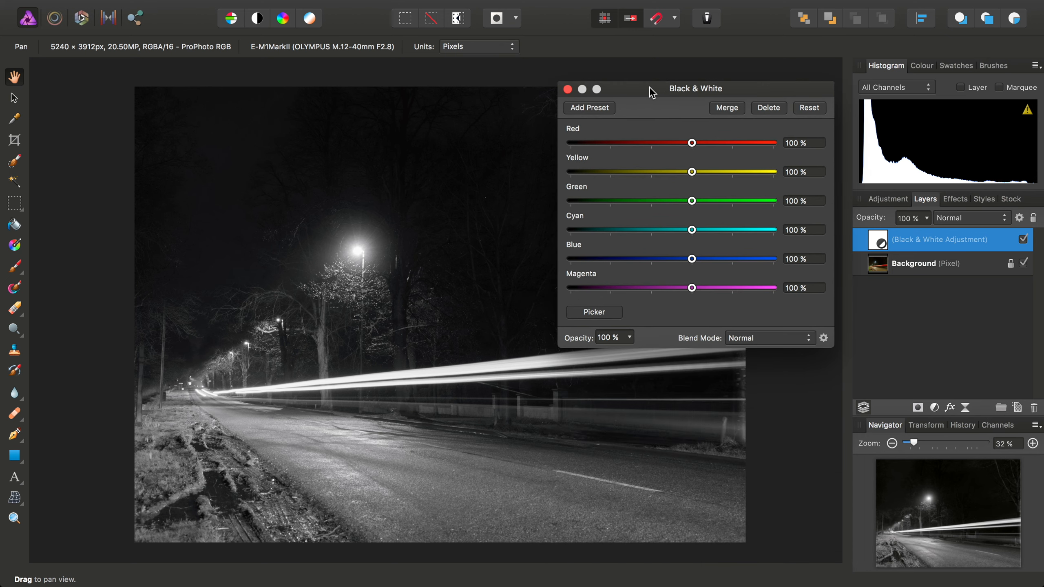
click(972, 218)
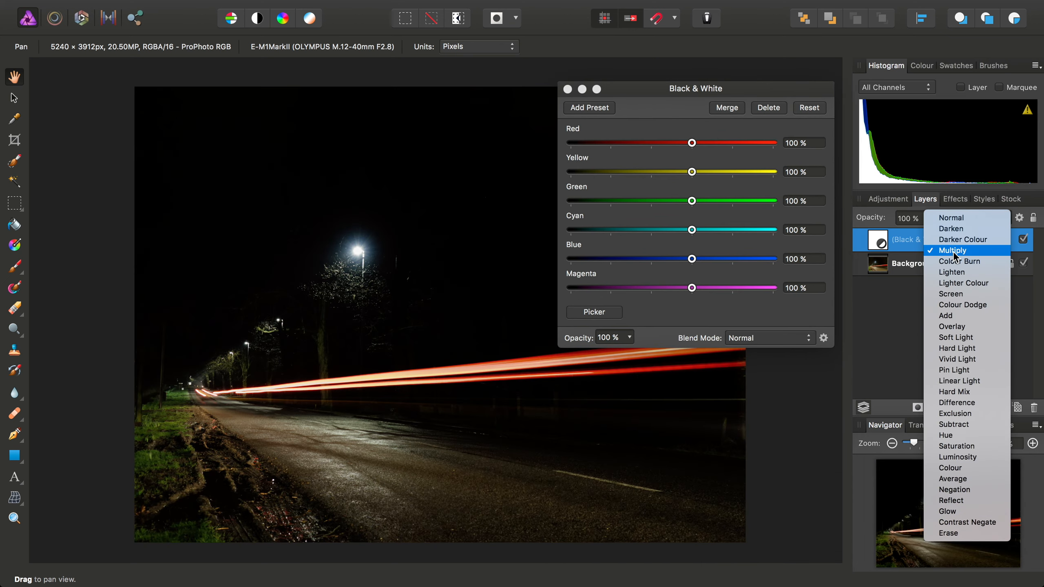
click(954, 251)
Step: Set both Red and Yellow to 300% in the Black & White adjustment and close its settings
drag(692, 142, 773, 143)
drag(691, 172, 806, 185)
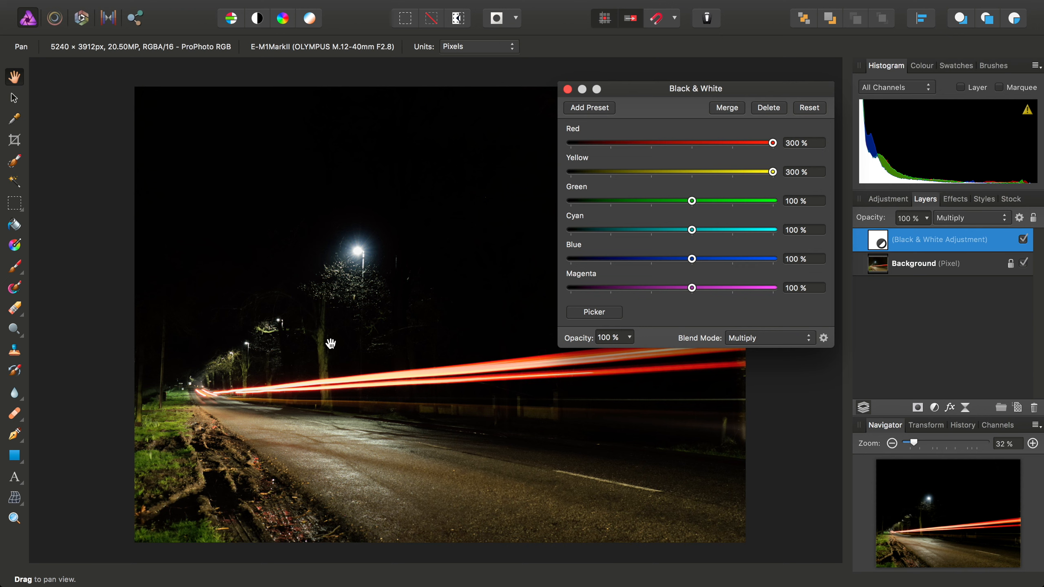
click(568, 90)
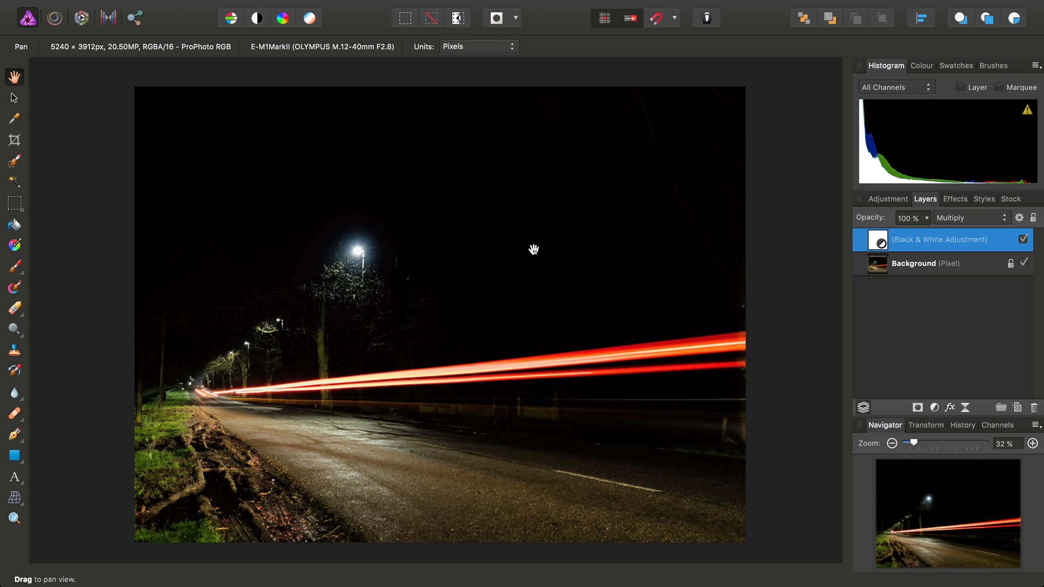
Step: Add an HSL adjustment layer and set the saturation shift of the Reds to 40%
mouse_move(376, 5)
click(316, 6)
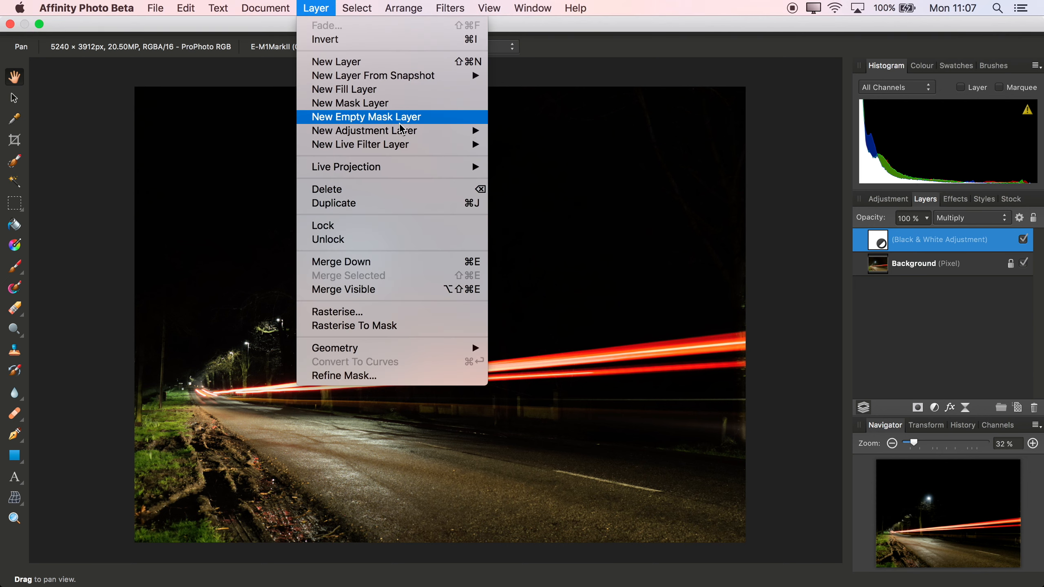
mouse_move(370, 130)
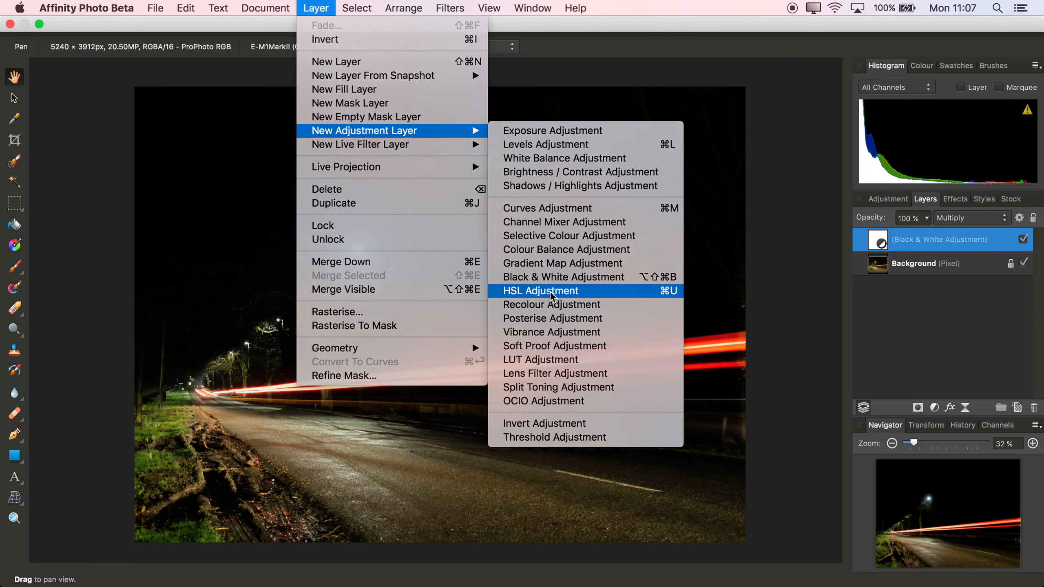
click(540, 290)
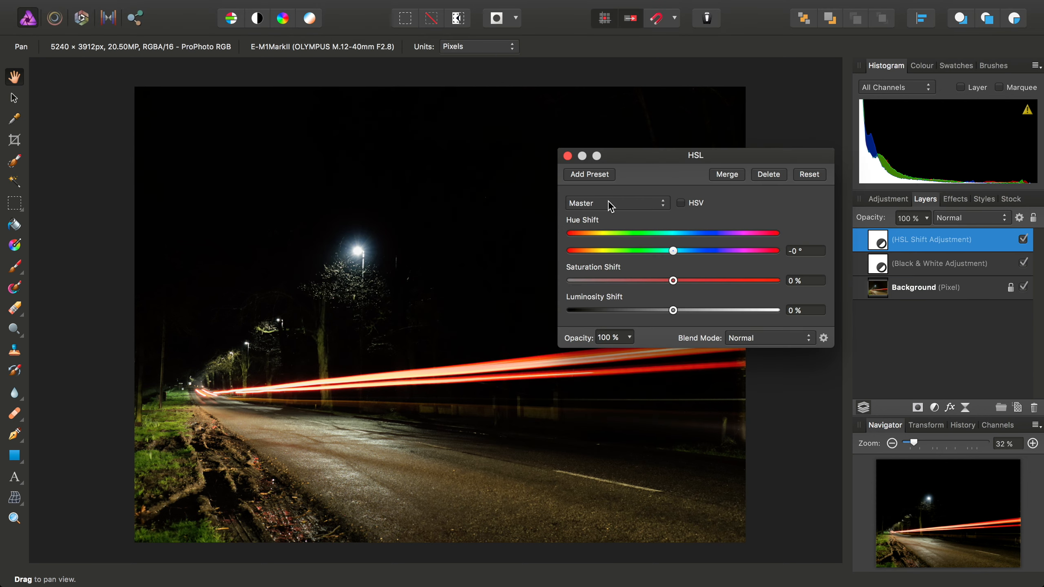
click(609, 203)
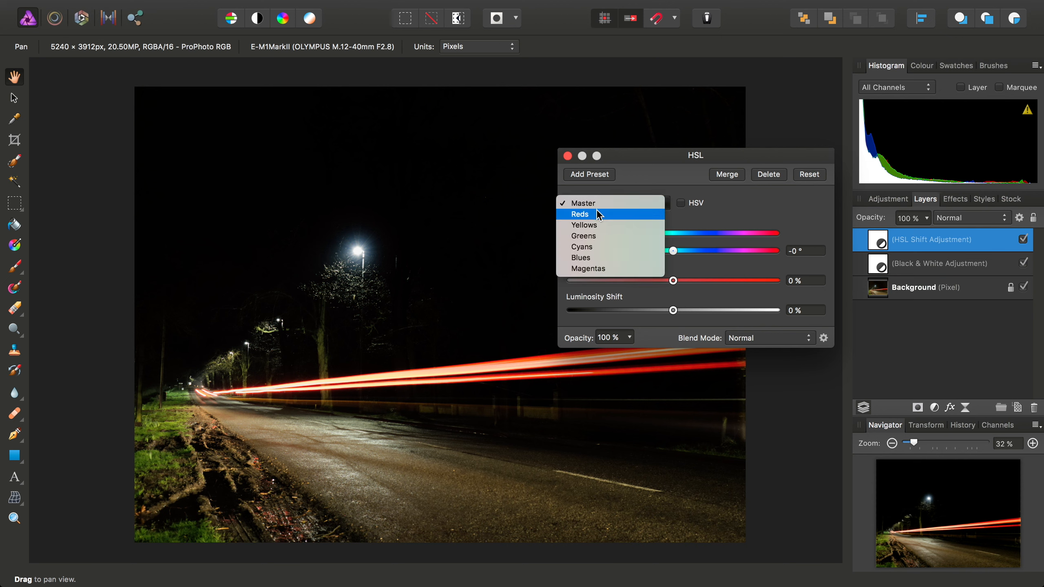
click(597, 213)
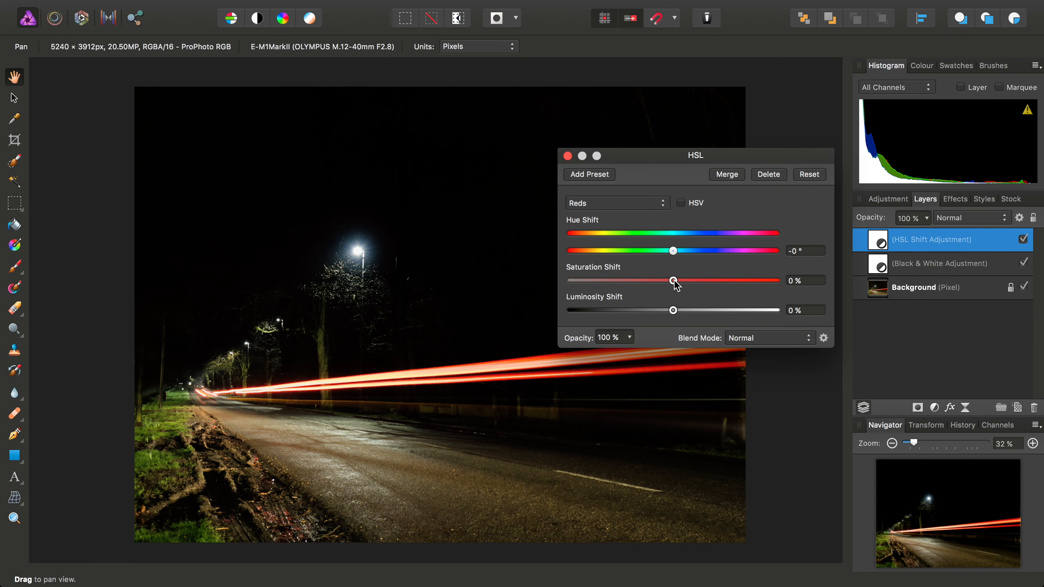
drag(679, 282, 717, 283)
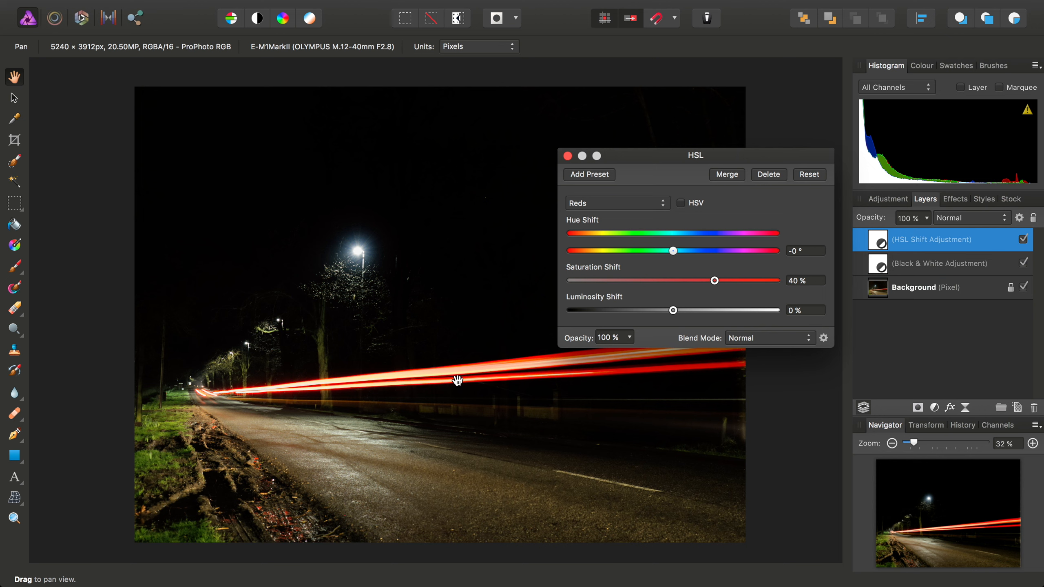
click(568, 156)
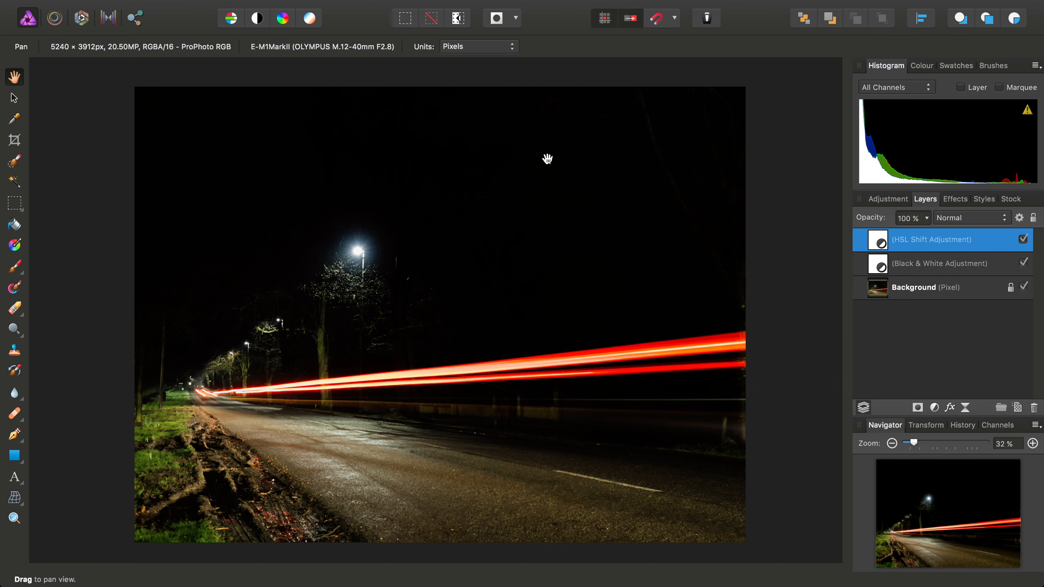
Step: Add a second HSL adjustment layer, set the saturation shift of the Yellows to -89% and inspect the light trails
mouse_move(423, 5)
click(316, 8)
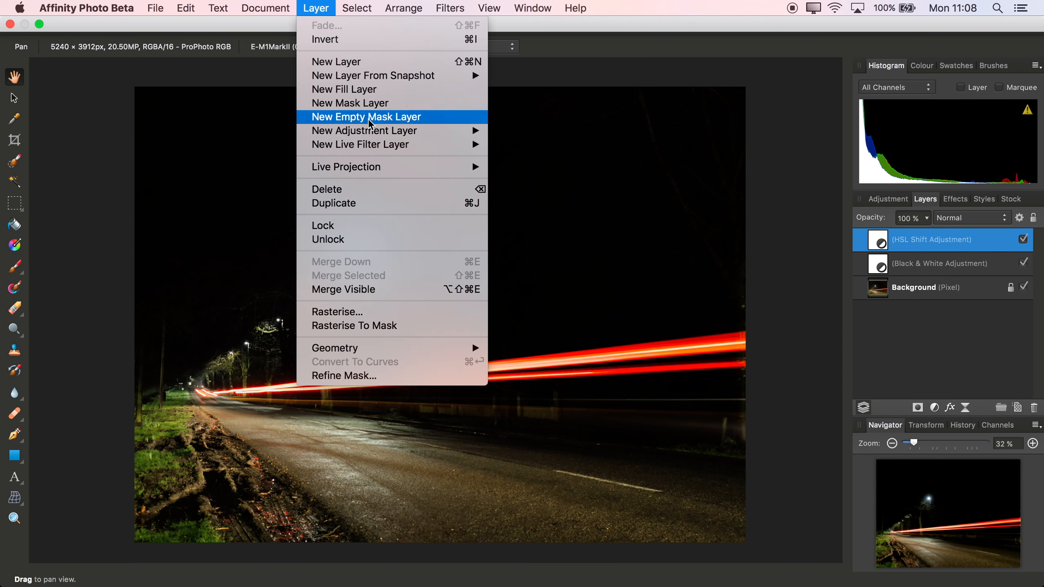
mouse_move(364, 131)
click(530, 291)
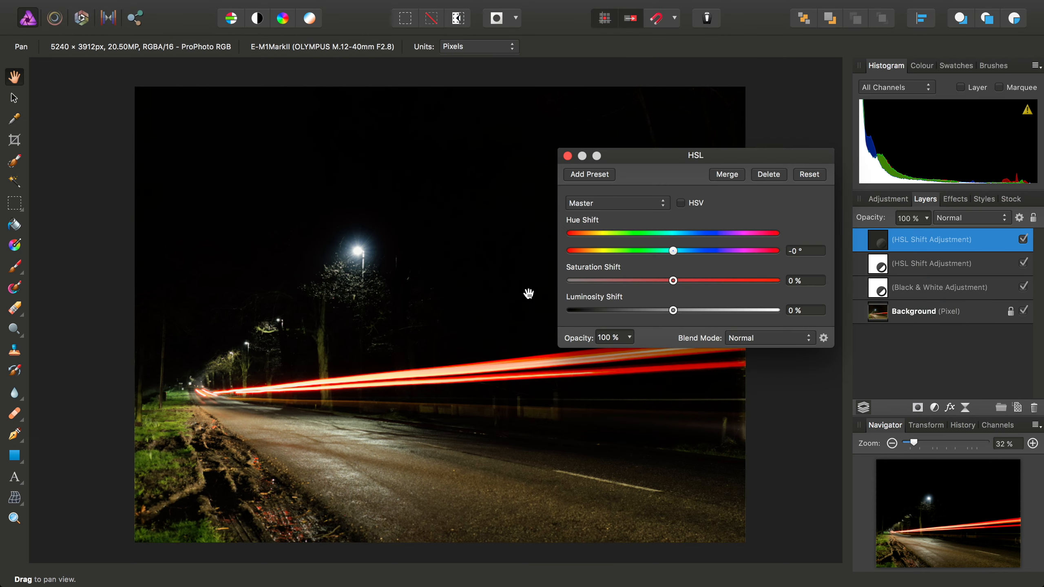
click(602, 204)
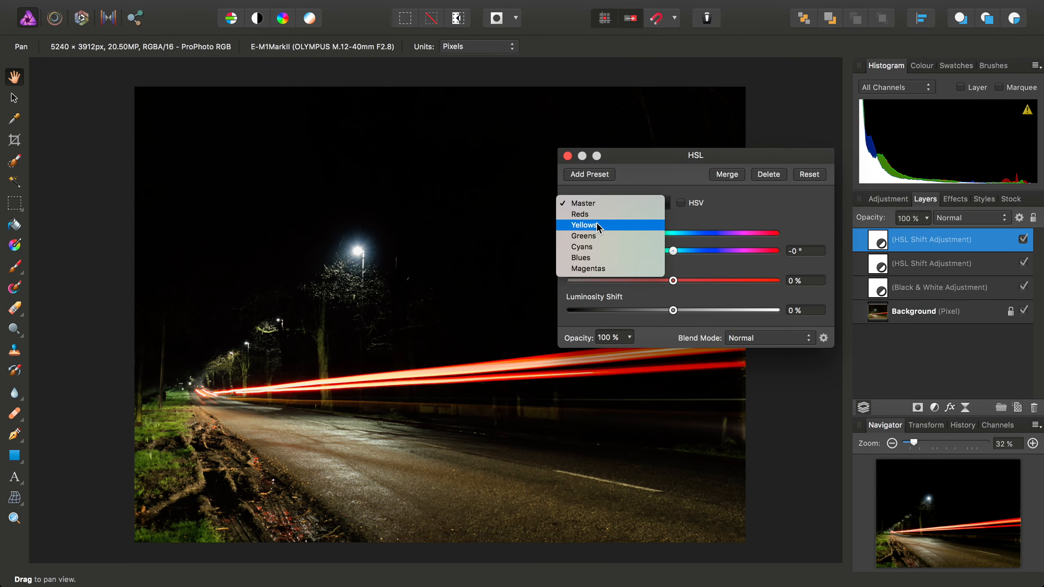
click(596, 224)
drag(673, 286, 582, 291)
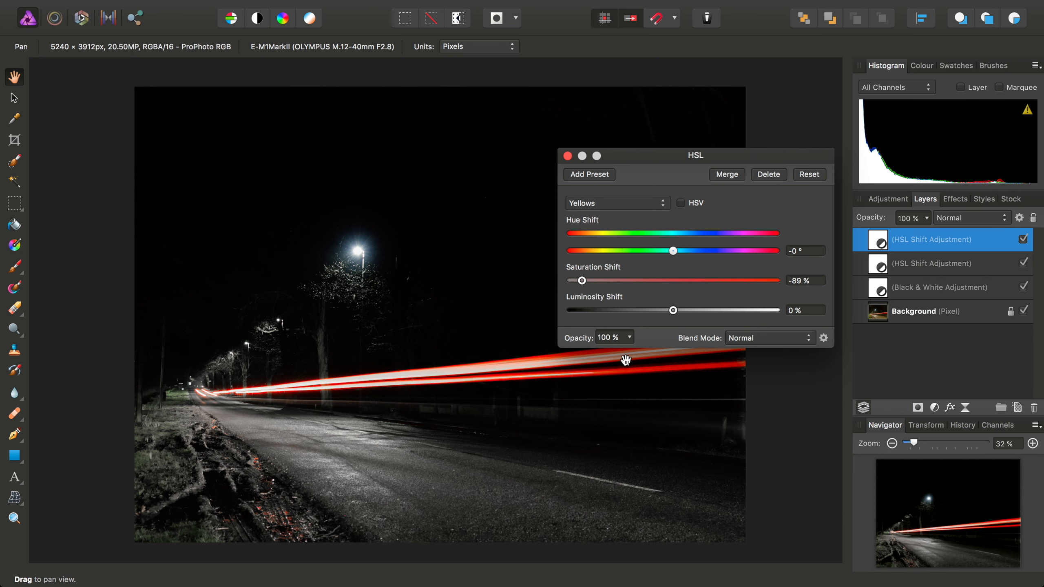
scroll(508, 373, up, 5)
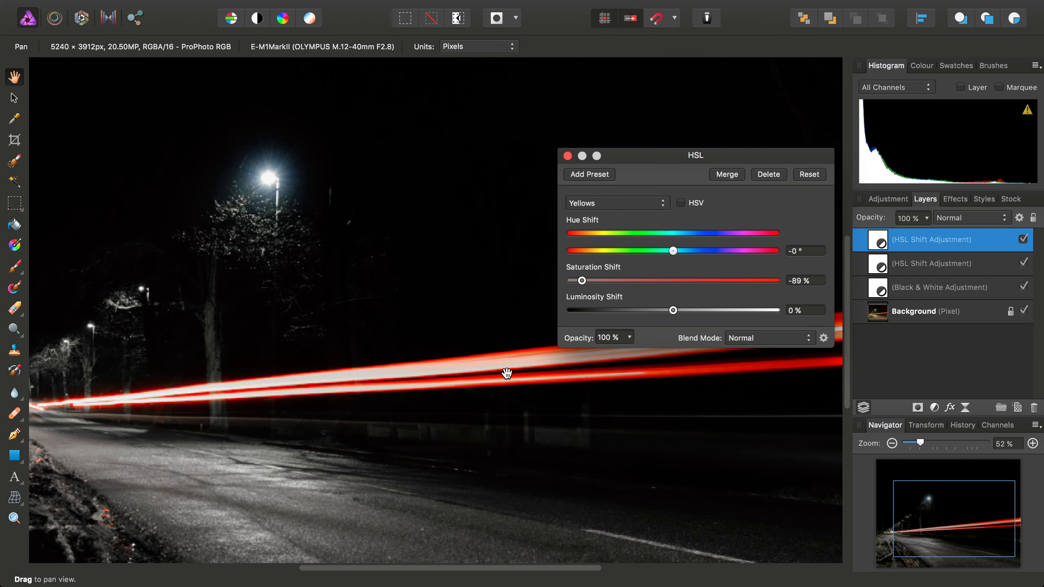
scroll(507, 373, up, 3)
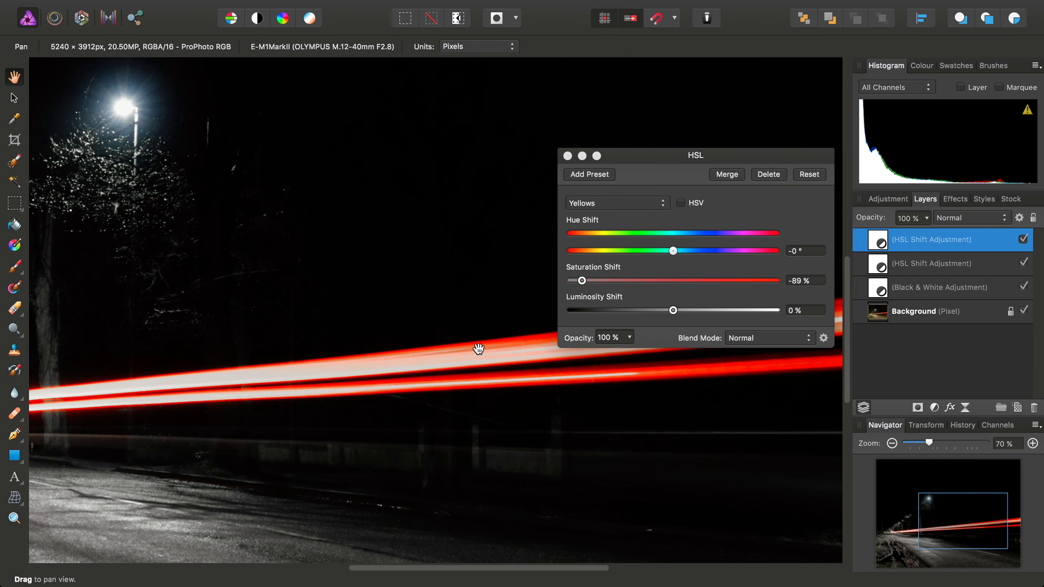
scroll(478, 349, left, 5)
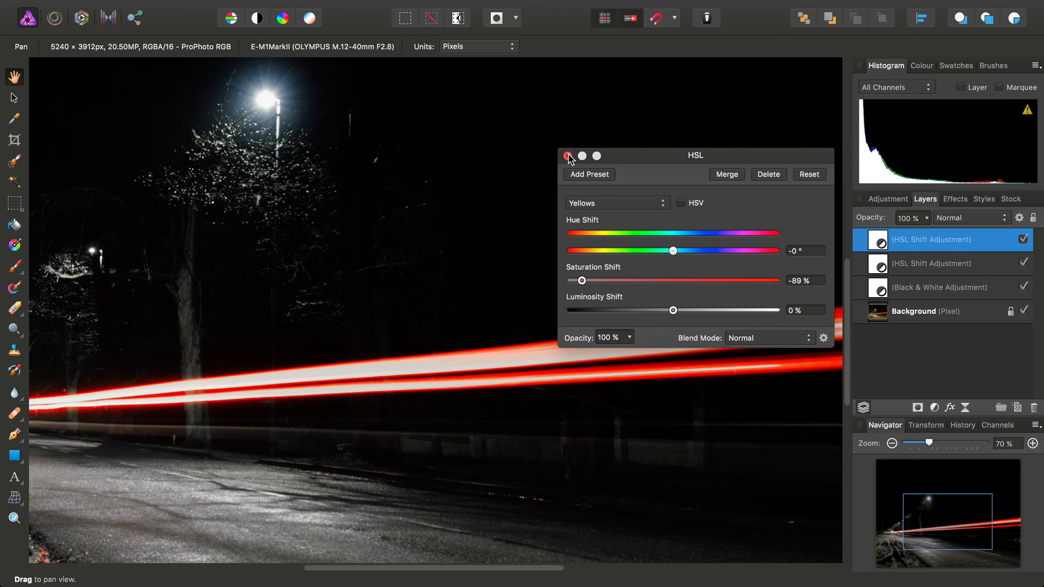
click(568, 156)
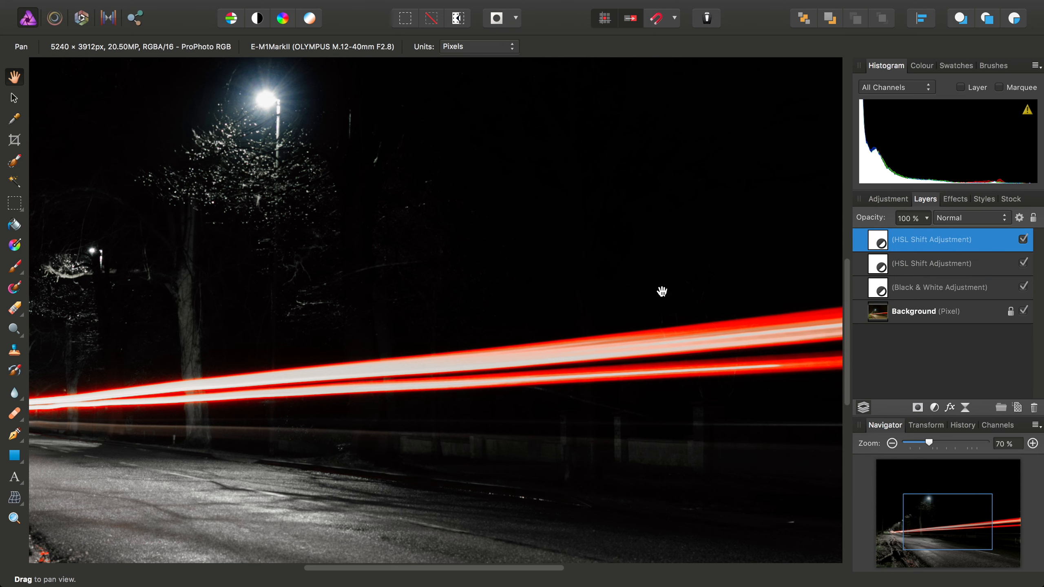
key(super+0)
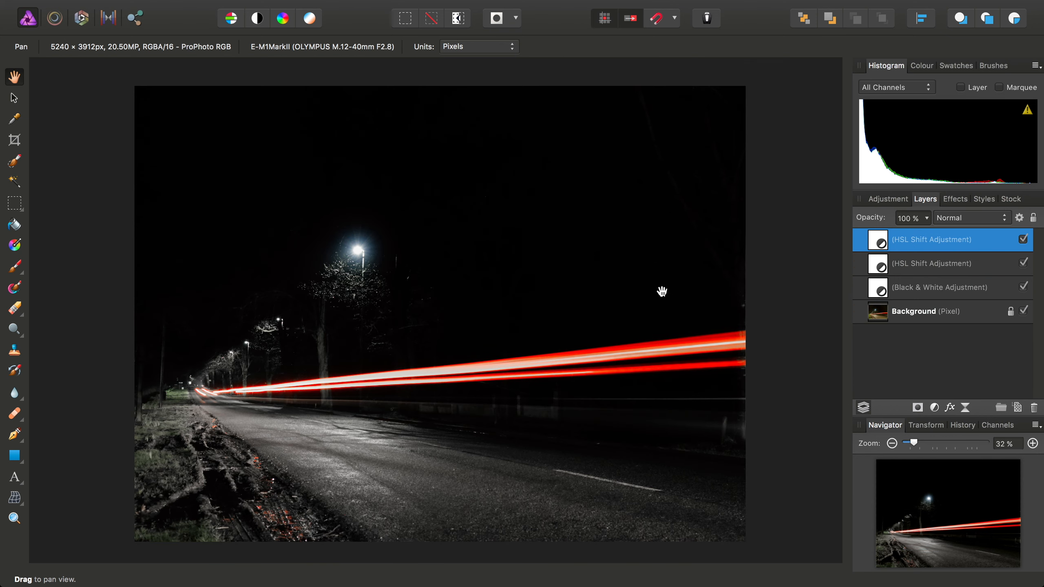
Step: Set up the Paint Brush with 0% hardness, 350 px width and black as the paint colour
click(16, 270)
click(67, 272)
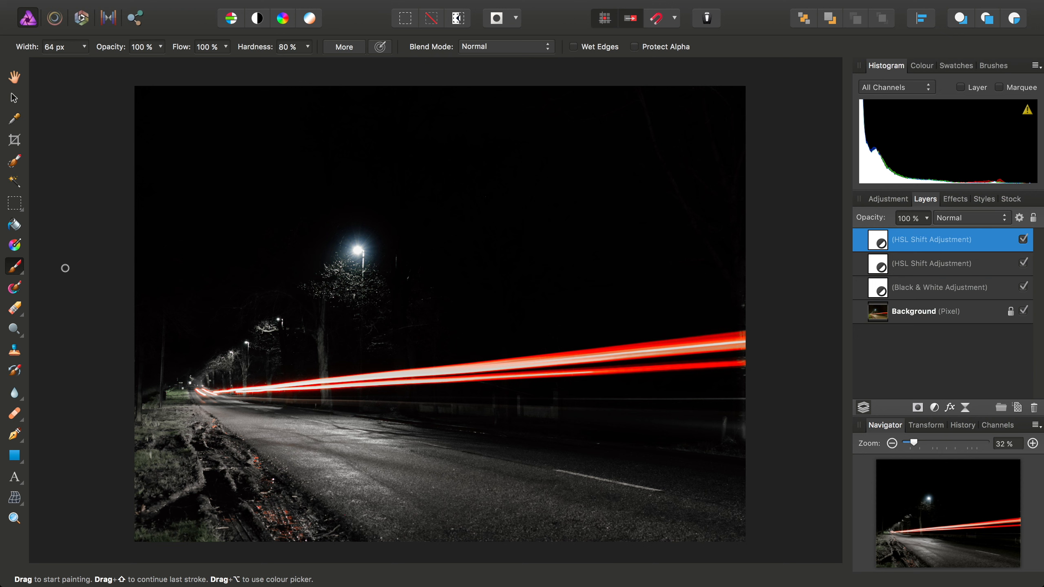
drag(309, 48, 193, 64)
mouse_move(87, 48)
mouse_down()
mouse_move(108, 69)
mouse_move(99, 65)
mouse_up()
click(922, 65)
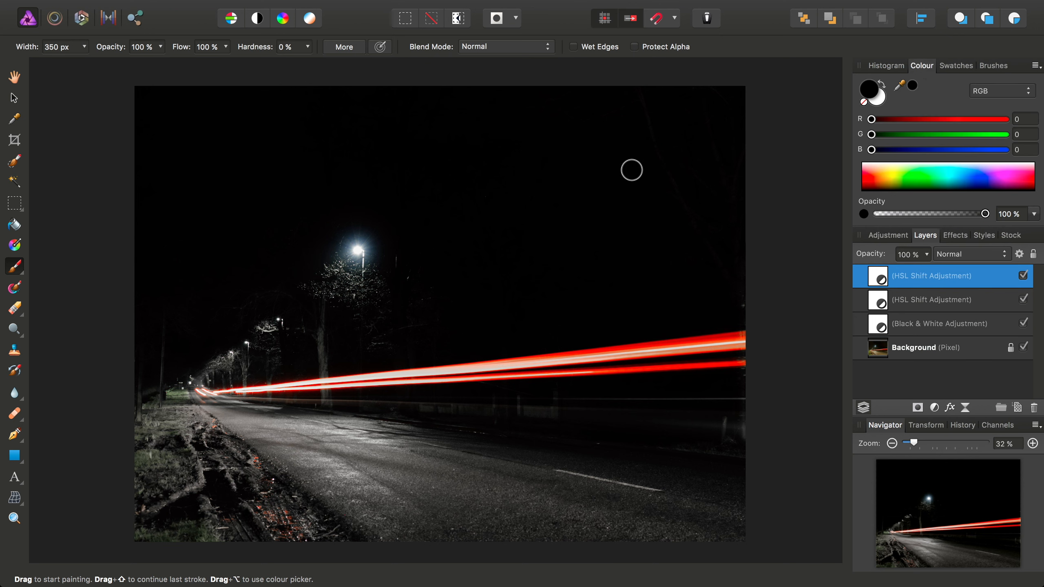
Step: Paint black over the full length of the main light trails on the top HSL adjustment to mask out its desaturation
scroll(519, 369, up, 1)
scroll(518, 369, up, 3)
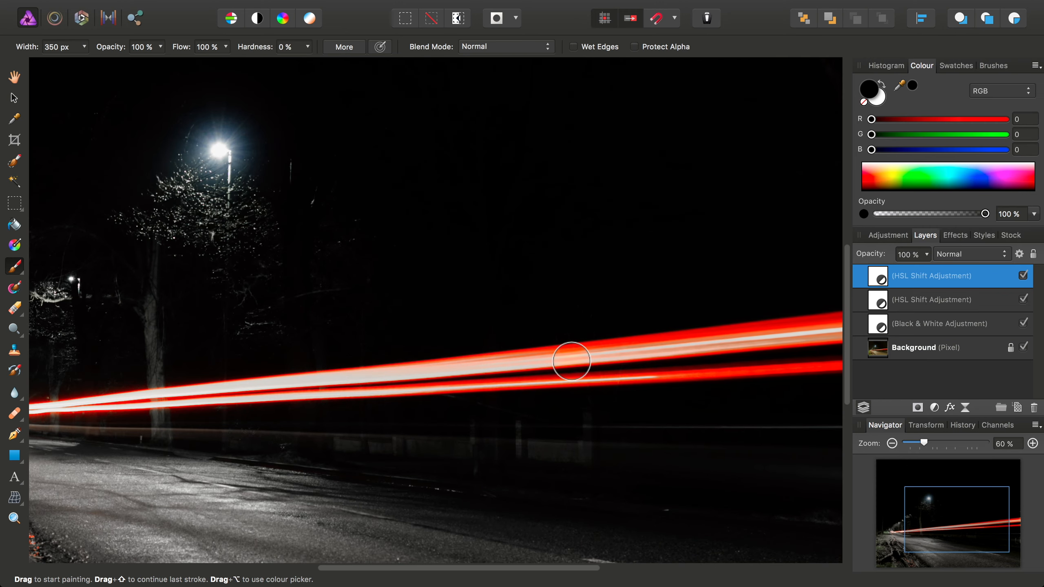
mouse_move(454, 374)
mouse_down()
mouse_move(637, 358)
mouse_move(431, 383)
mouse_up()
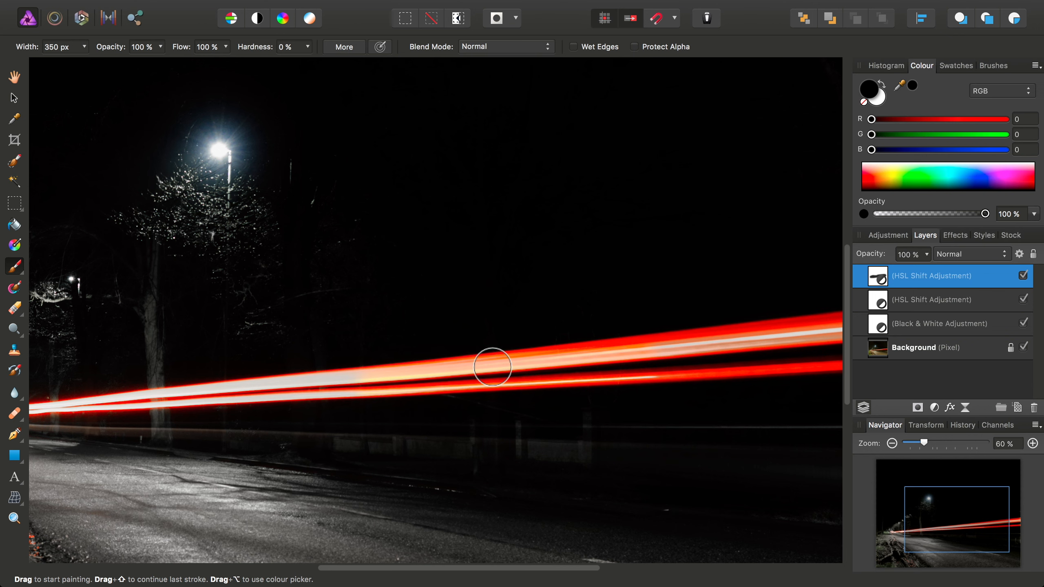
mouse_move(566, 366)
mouse_down()
mouse_move(373, 373)
mouse_move(389, 362)
mouse_up()
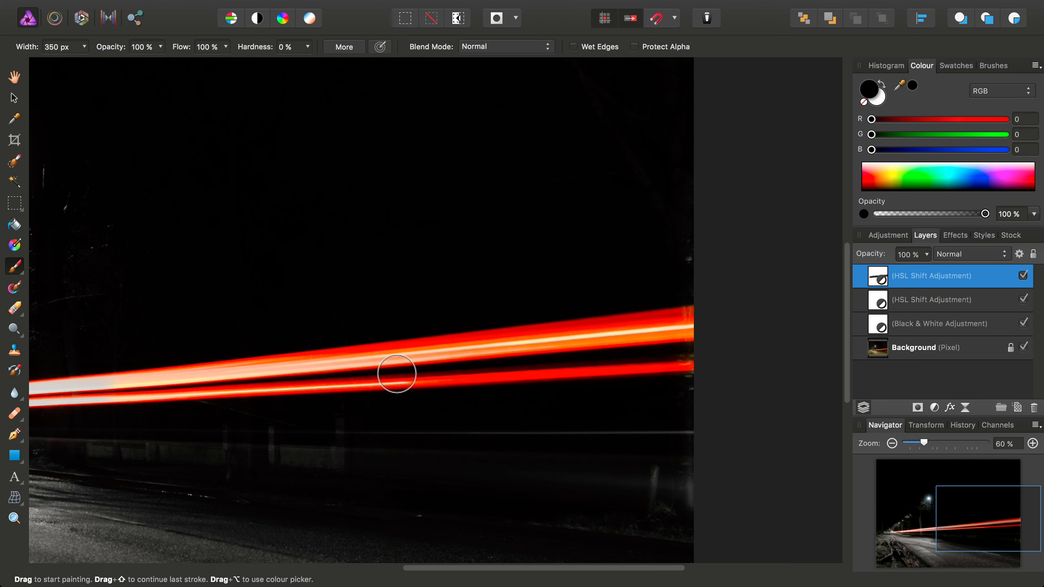
drag(341, 382, 675, 380)
drag(505, 404, 629, 401)
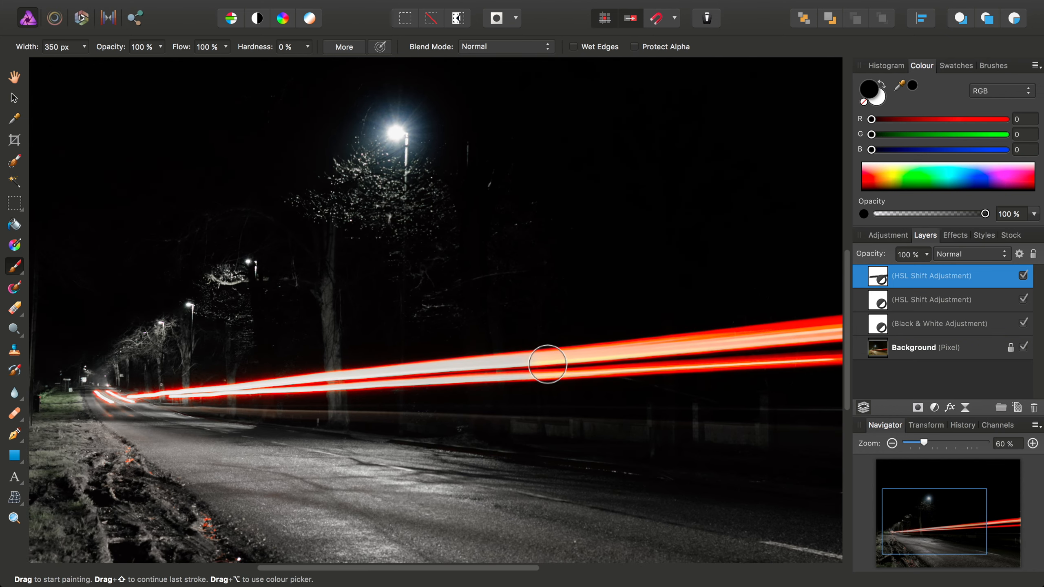
drag(546, 364, 101, 396)
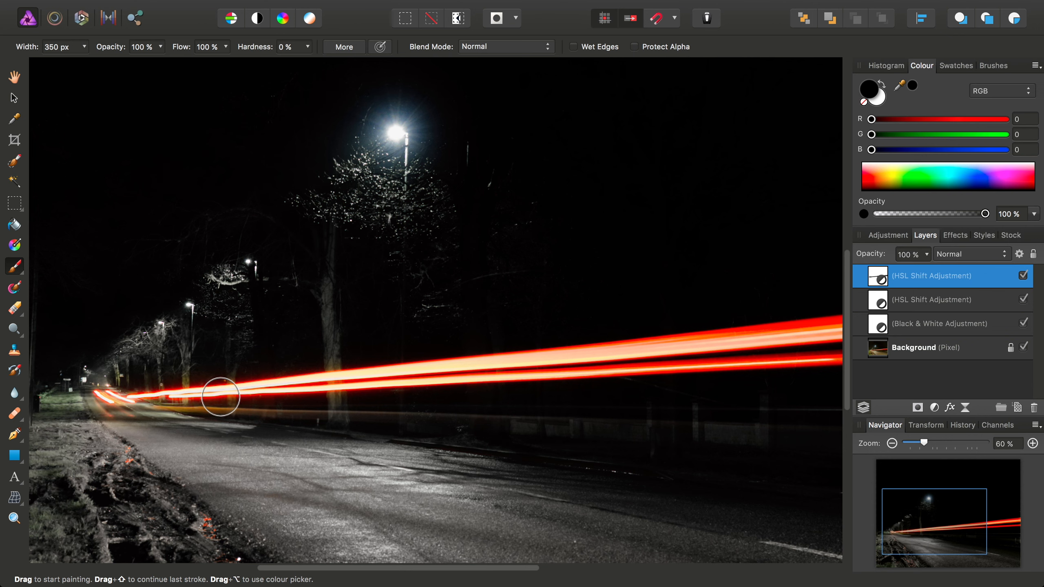
Step: Mask the top HSL adjustment along the faint horizontal trails and low wall beneath the main light trails
key(space)
mouse_move(376, 390)
mouse_down()
mouse_move(282, 363)
mouse_move(275, 382)
mouse_move(545, 384)
mouse_move(313, 361)
mouse_up()
key(space)
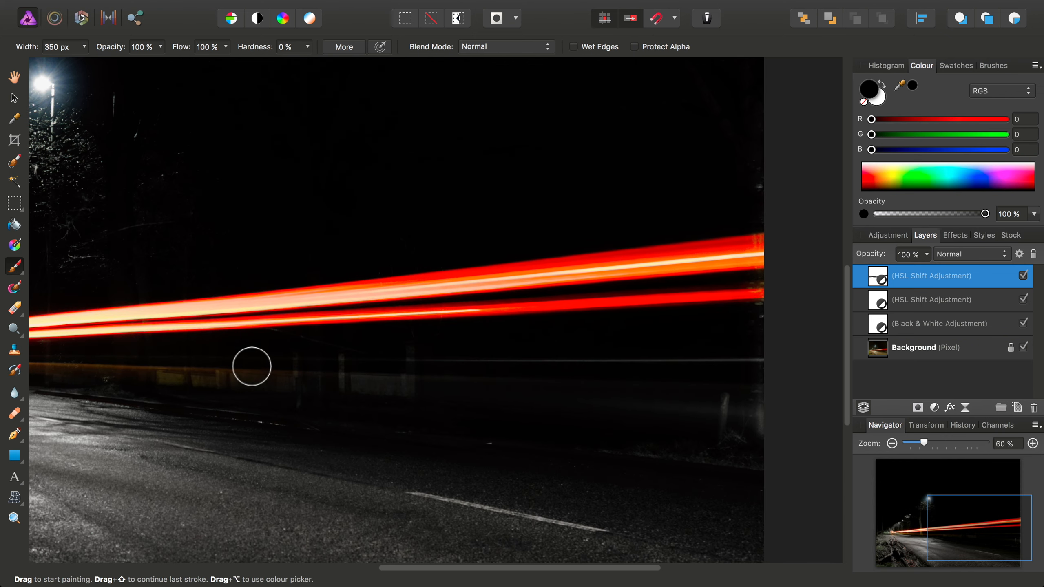
mouse_move(490, 363)
mouse_down()
mouse_move(745, 366)
mouse_move(729, 354)
mouse_move(487, 358)
mouse_up()
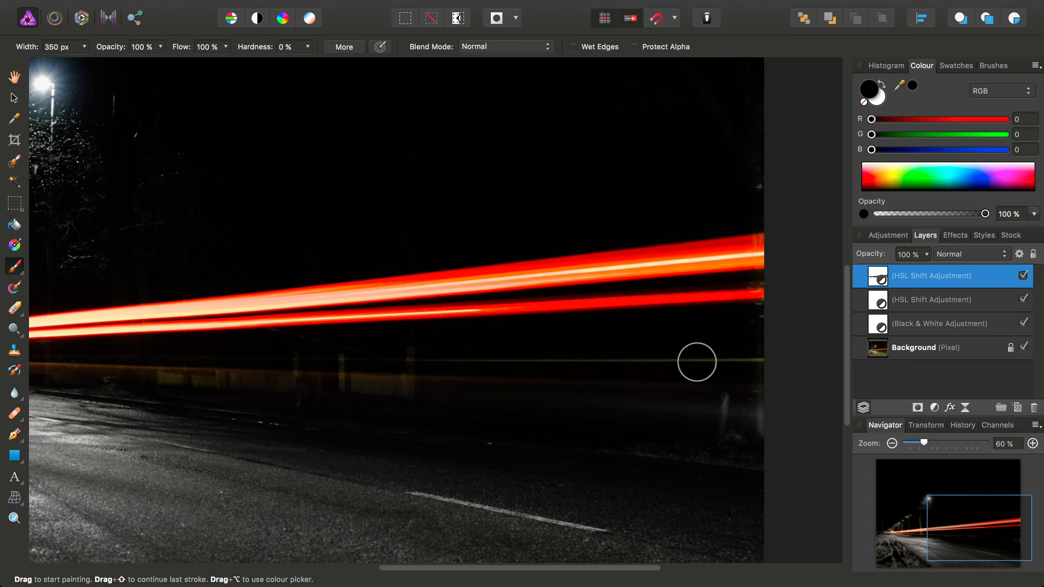
drag(341, 361, 652, 358)
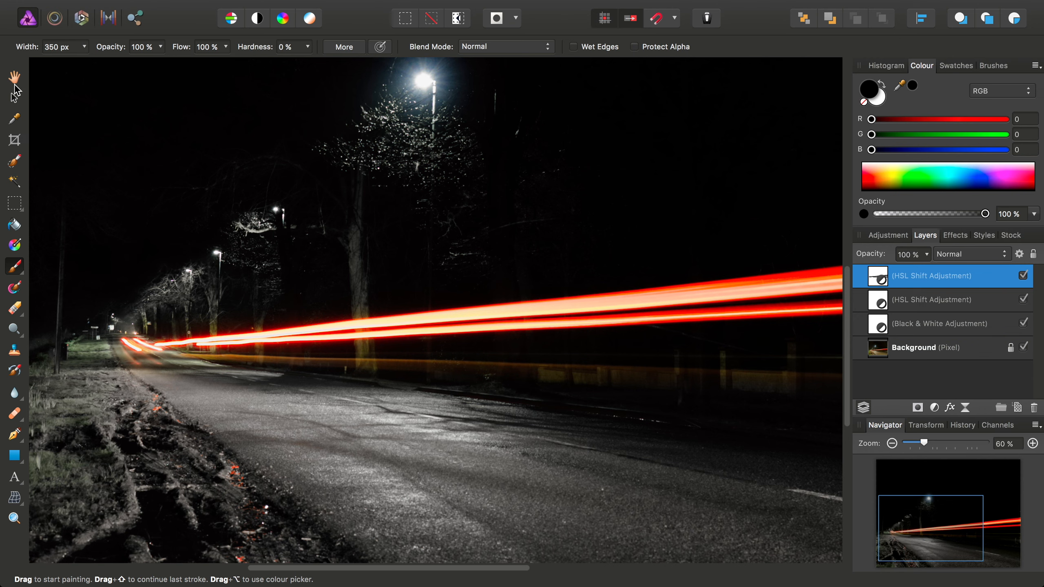
Step: Set the saturation shift of the Reds to 62% in the top HSL adjustment, check the image and close its settings
click(14, 80)
drag(409, 358, 411, 325)
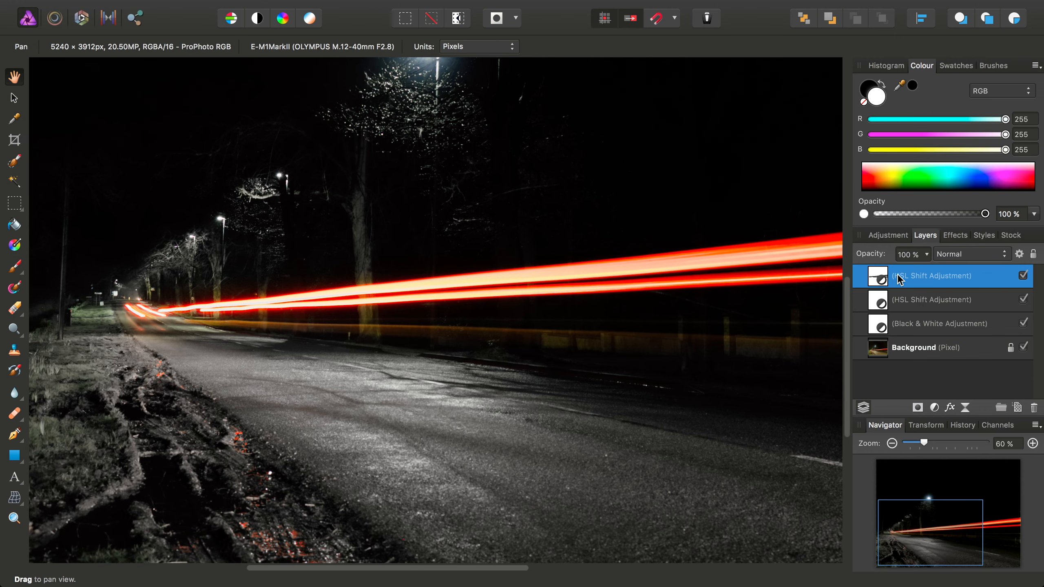
drag(559, 409, 553, 314)
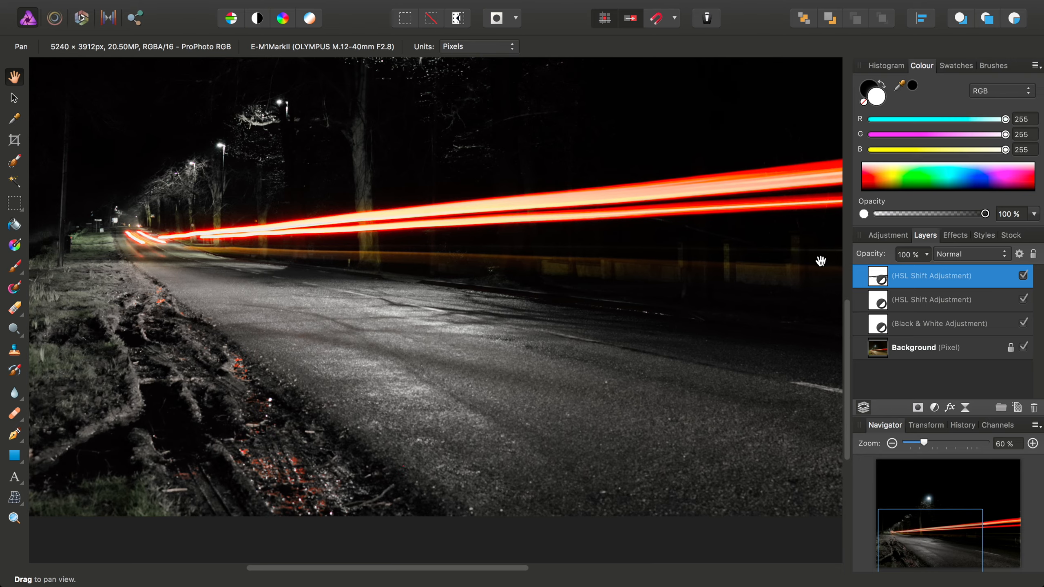
double_click(875, 281)
click(572, 204)
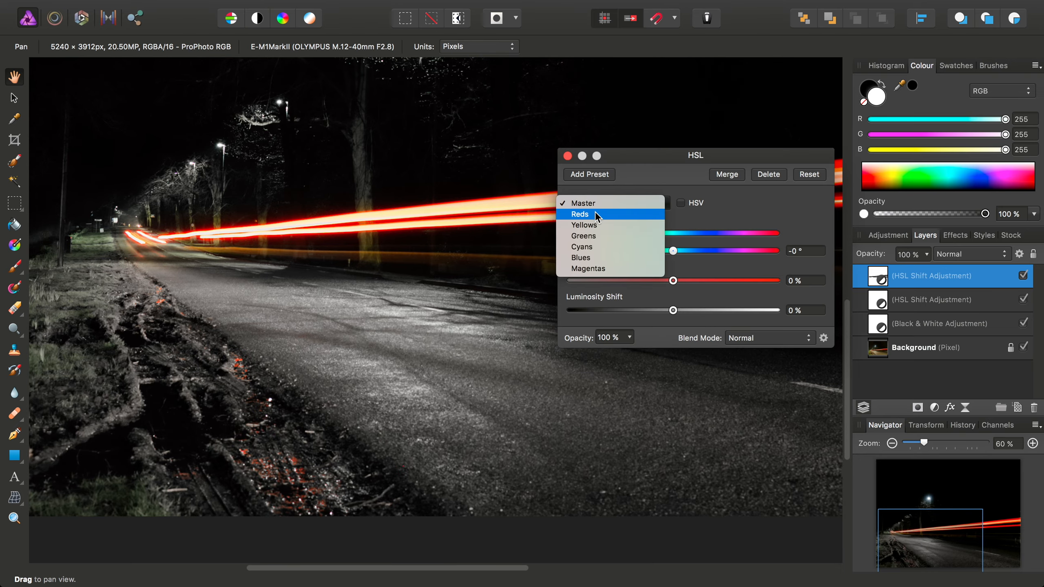
click(596, 213)
drag(678, 284, 738, 289)
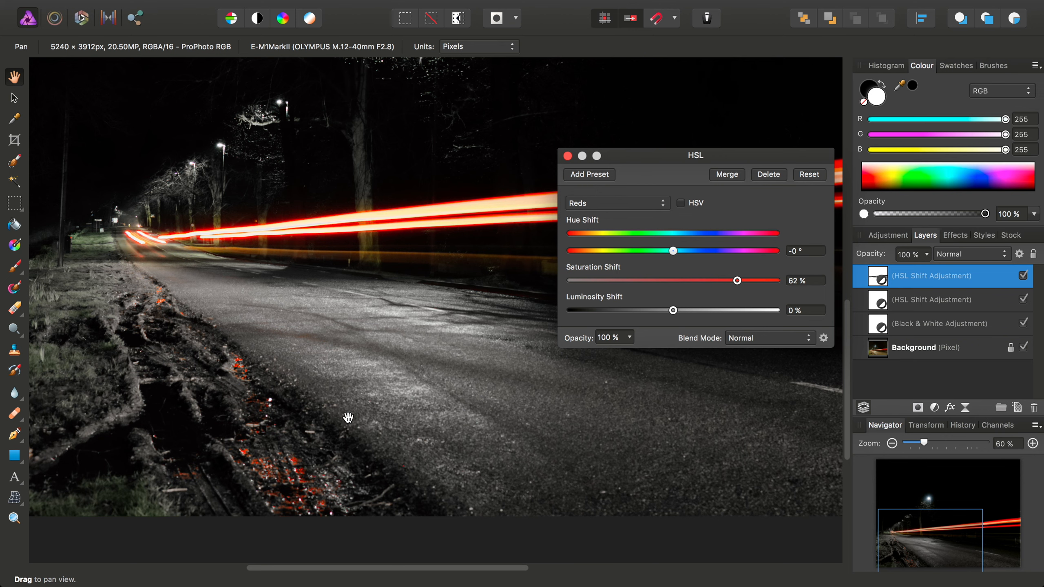
drag(457, 237, 337, 272)
drag(453, 276, 296, 292)
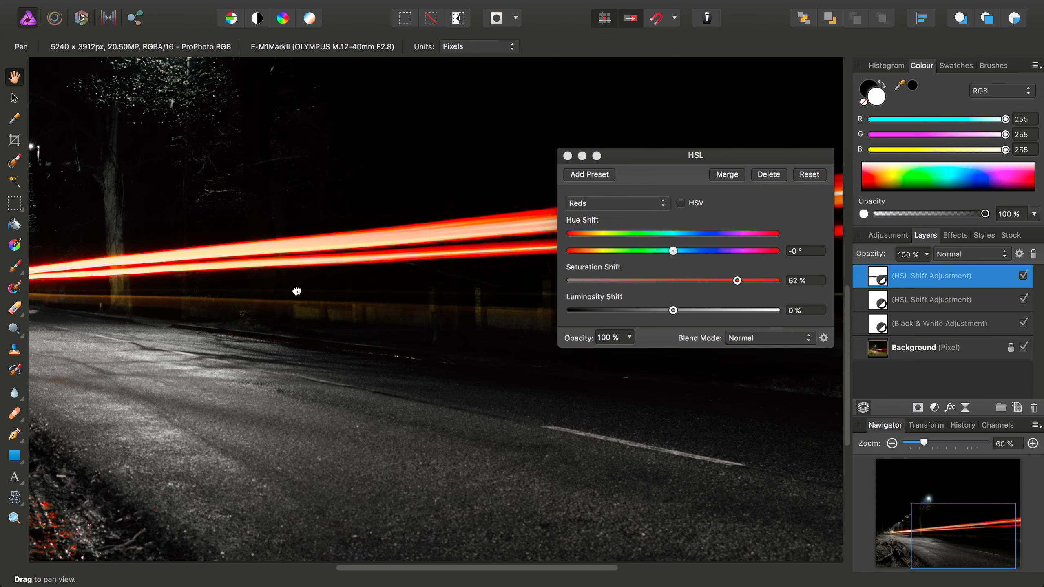
drag(404, 291, 309, 296)
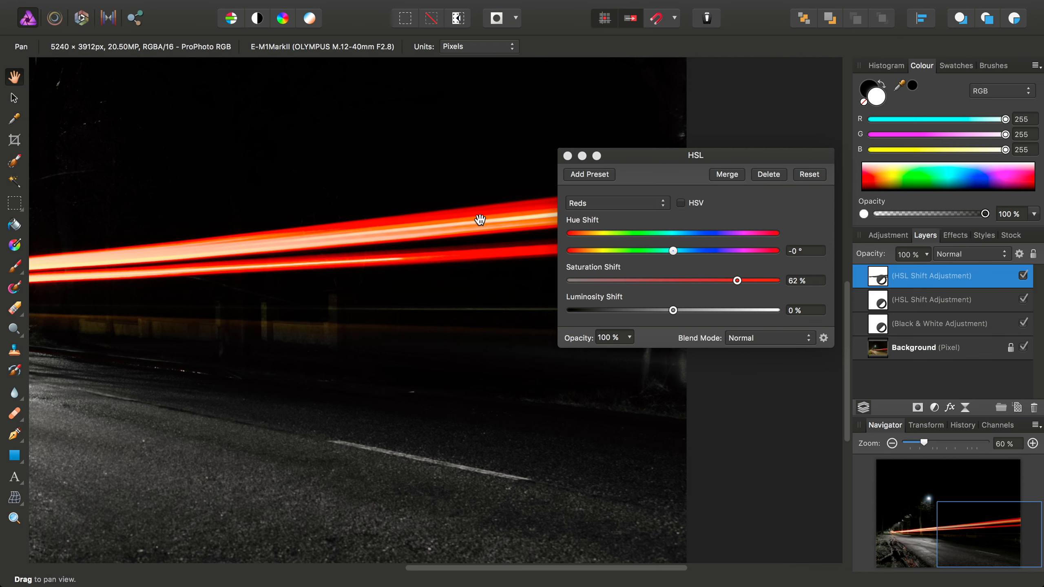
click(567, 155)
key(super+0)
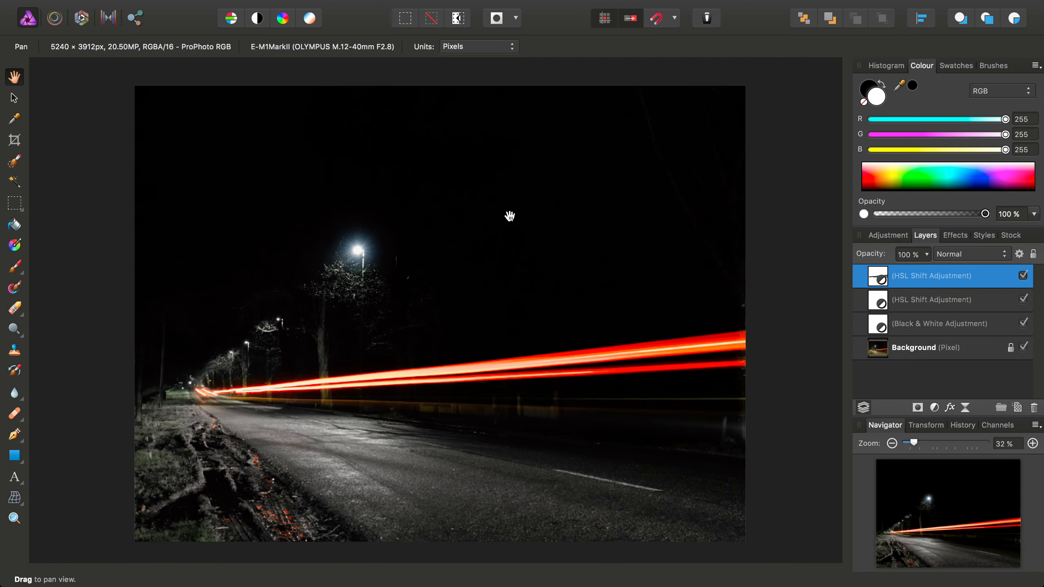
Step: Add a Curves adjustment layer with a slightly lowered point in the deep shadows and a raised point at the quarter tones, and close it
click(315, 9)
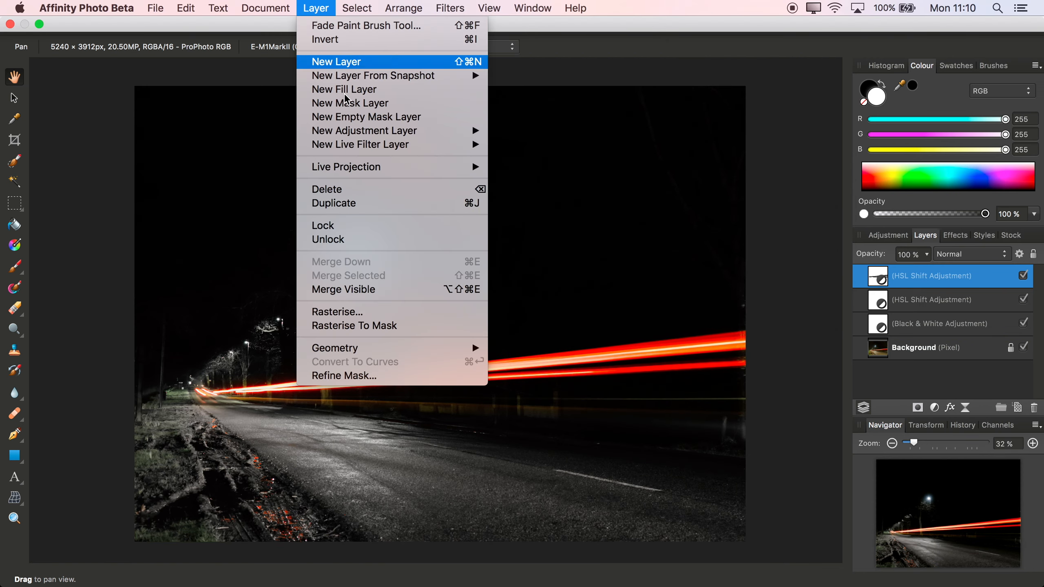
mouse_move(432, 132)
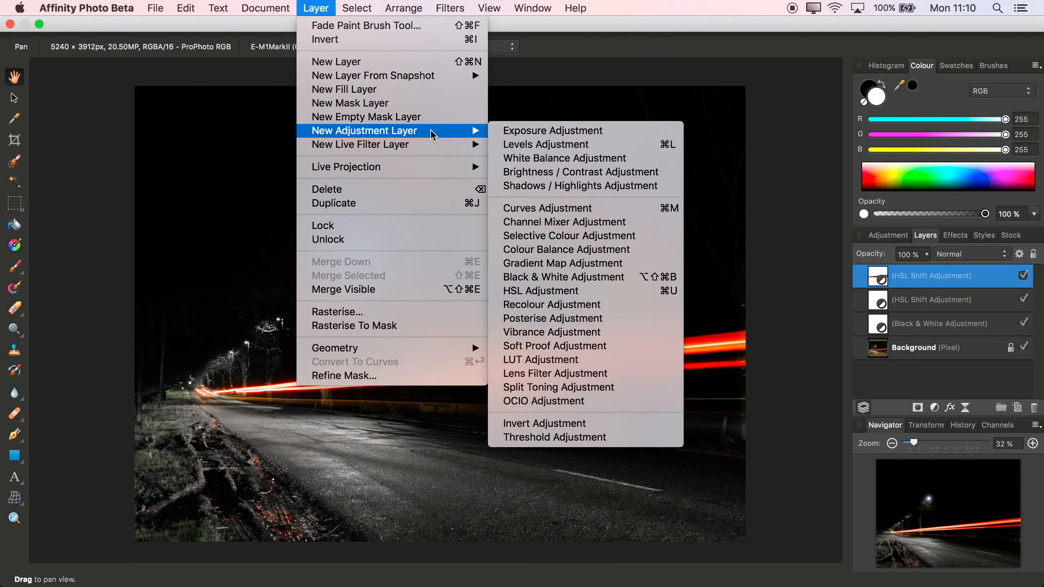
click(564, 210)
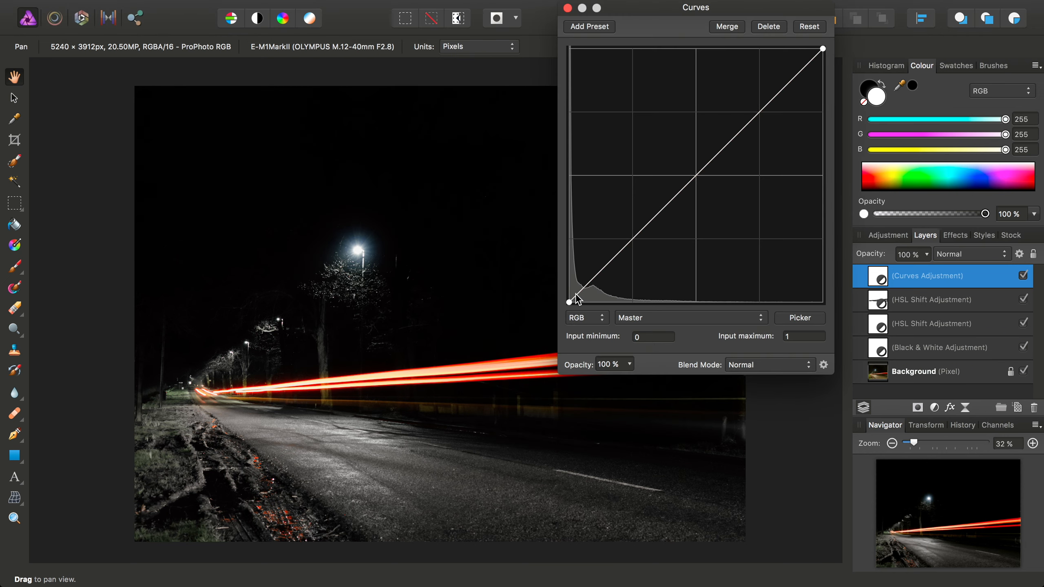
drag(576, 293, 581, 295)
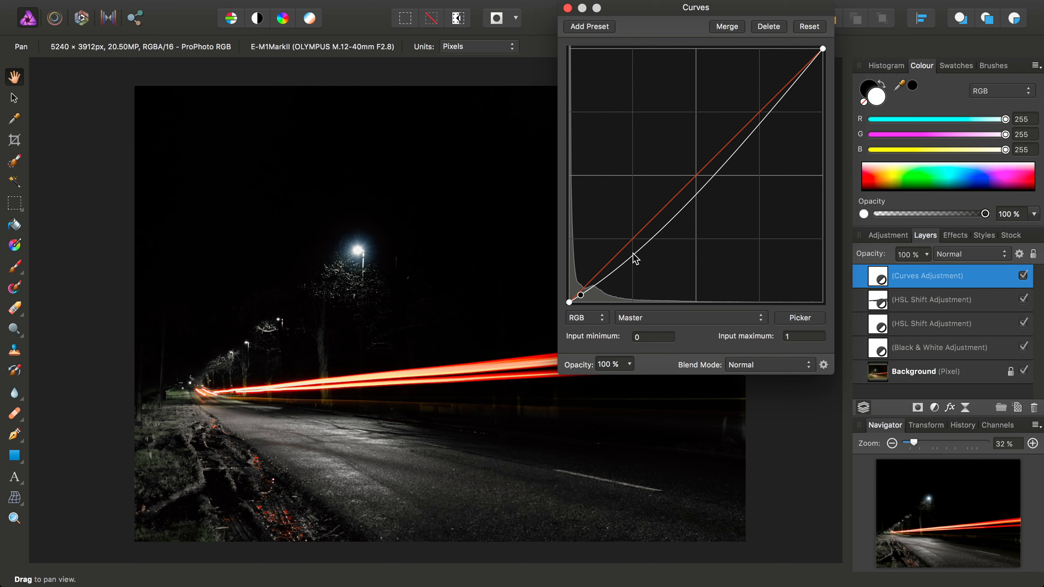
drag(634, 254, 632, 220)
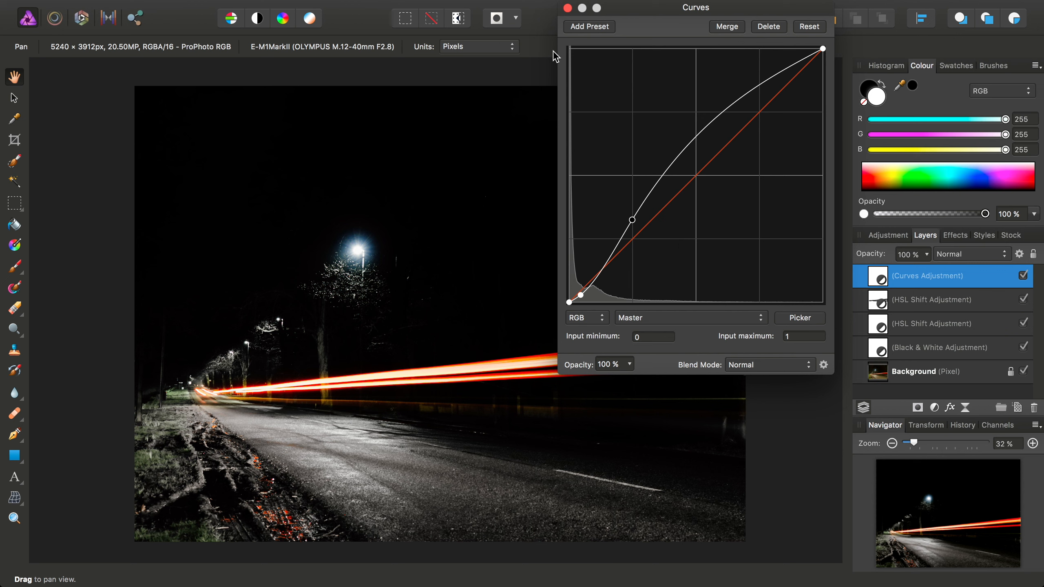
click(567, 7)
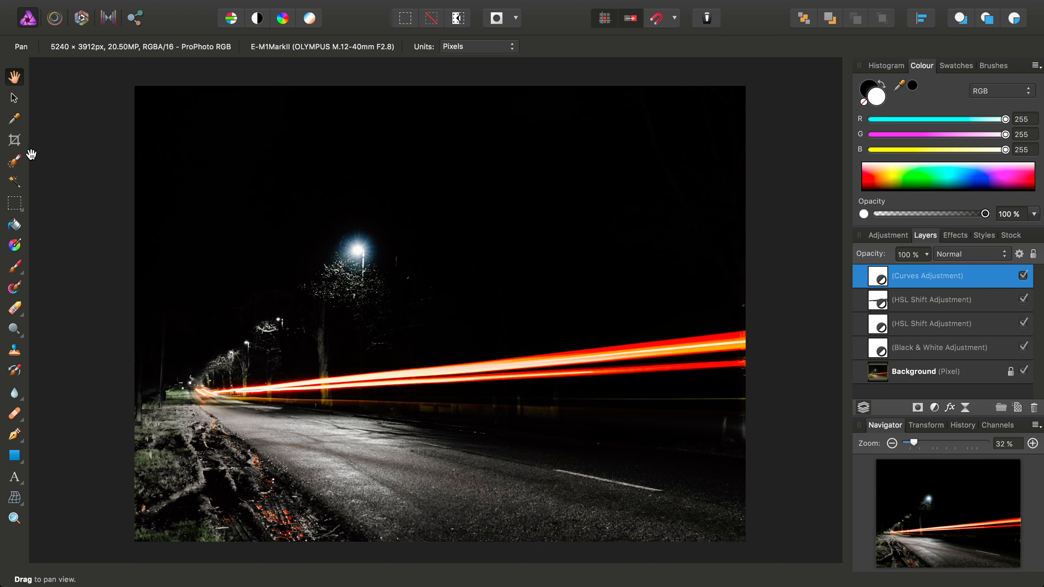
Step: Crop away the empty sky at the top of the photo to 5240 × 3059 px, keeping the full width
click(19, 144)
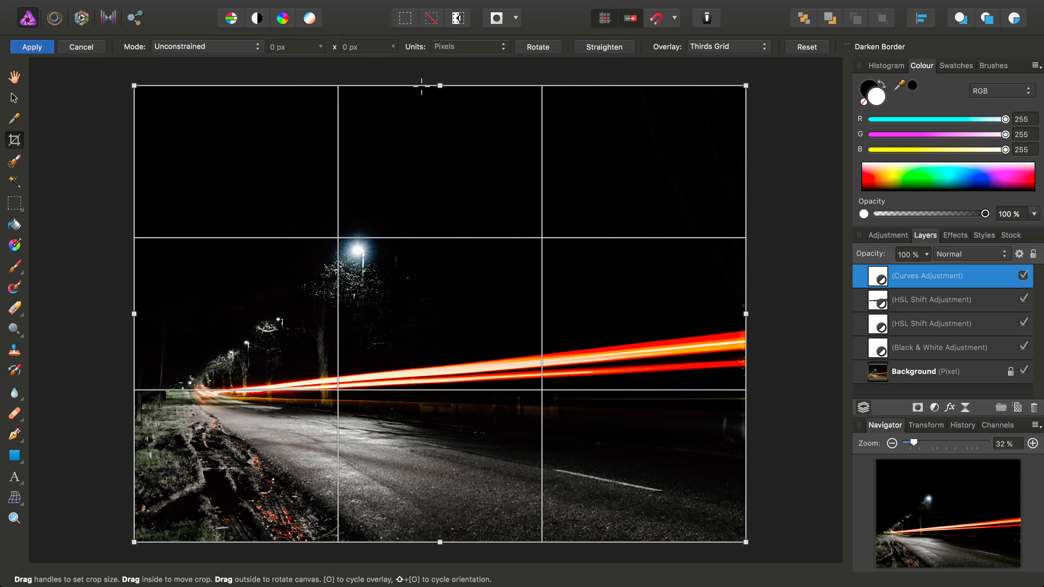
drag(440, 86, 443, 185)
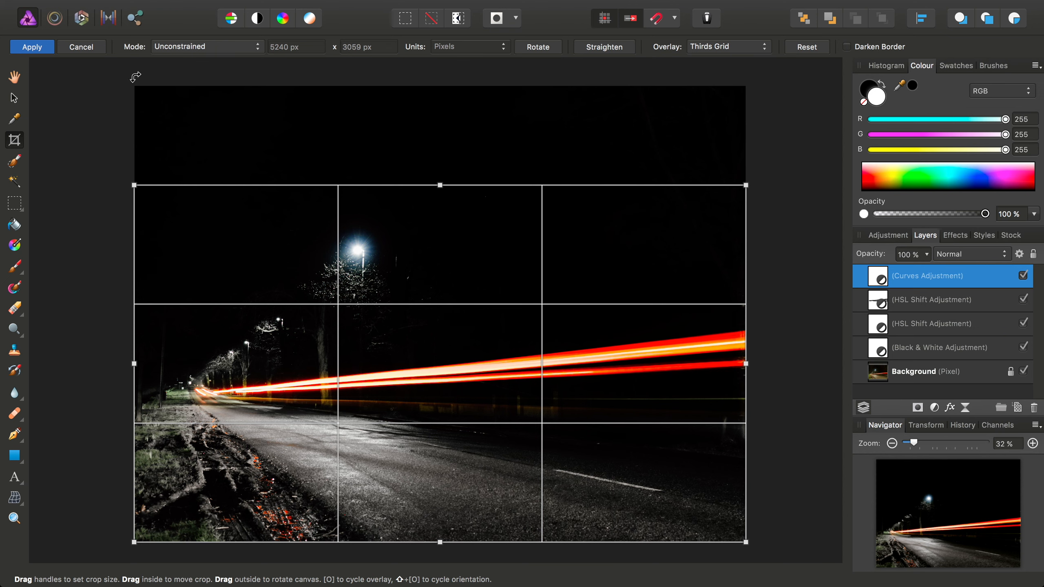
click(48, 49)
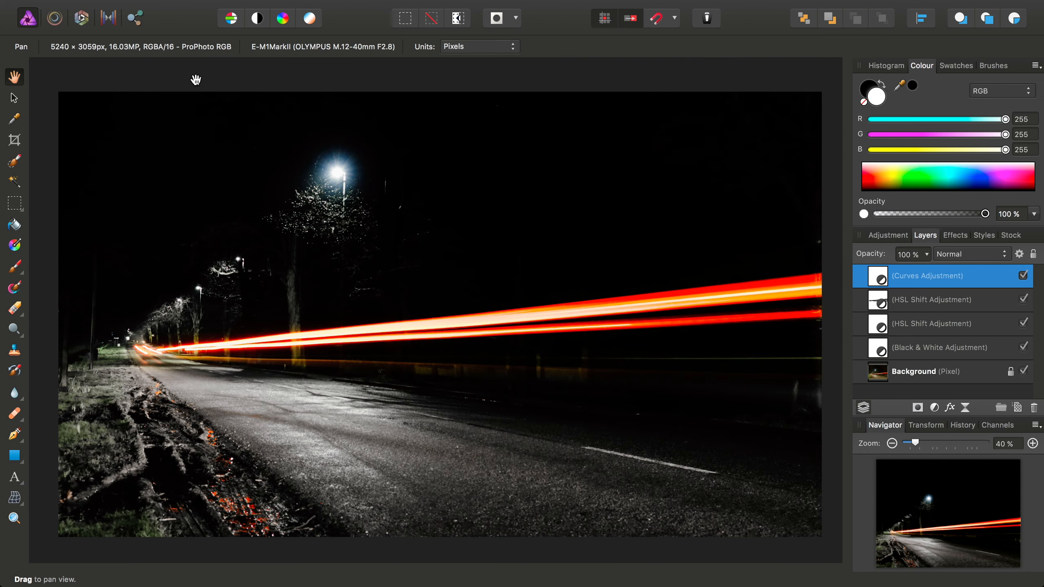